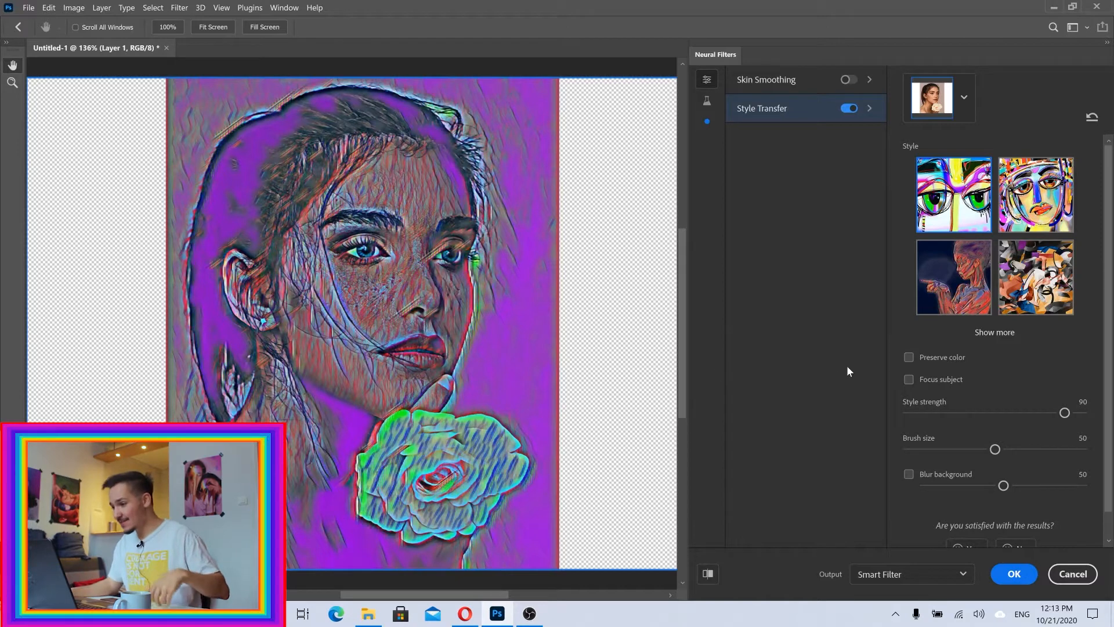
Step: Expand the full list of Style Transfer presets and try the Great Wave painting style on the portrait
{"action": "left_click", "coordinate": [994, 333]}
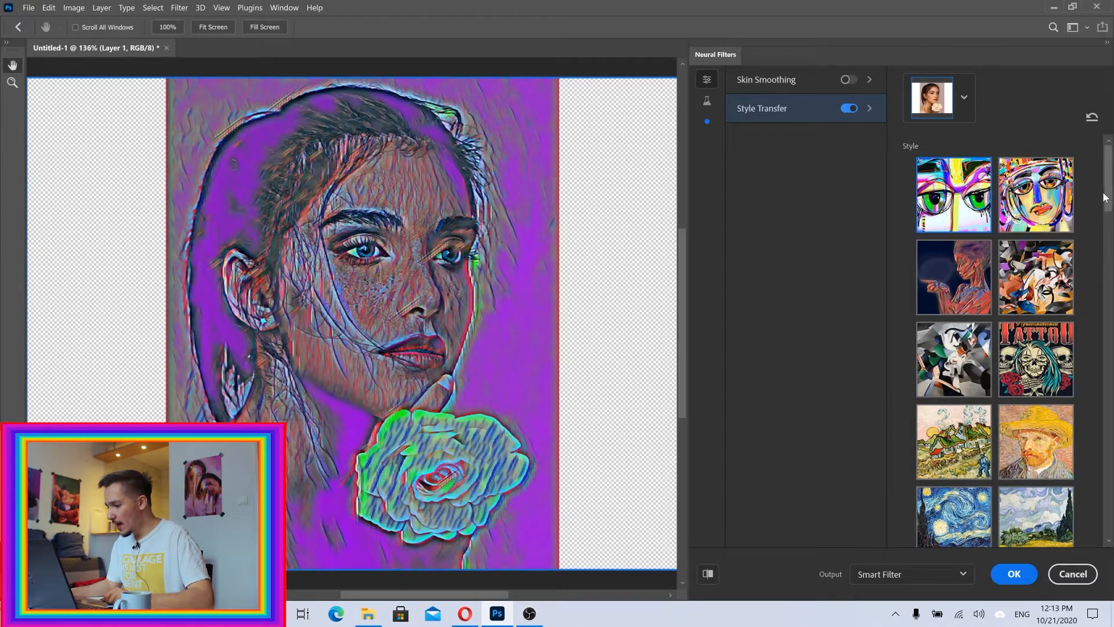
{"action": "left_click_drag", "start_coordinate": [1110, 196], "coordinate": [1109, 221]}
{"action": "left_click", "coordinate": [941, 458]}
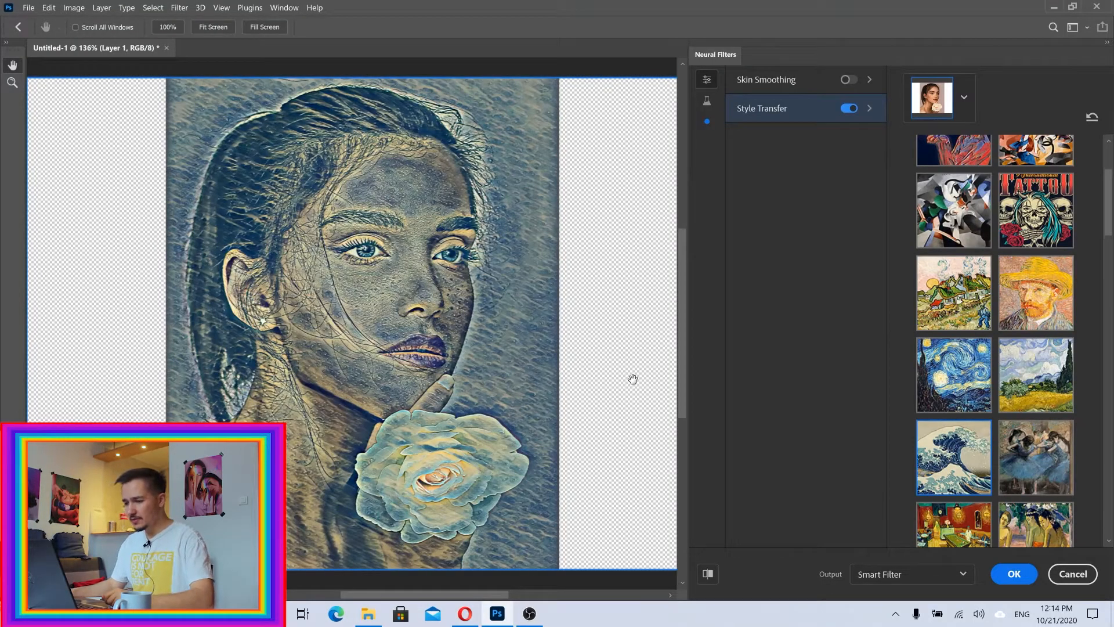
Step: Apply the Scream painting style to the portrait with Style Transfer, output as a Smart Filter
{"action": "scroll", "coordinate": [1095, 218], "scroll_direction": "down", "scroll_amount": 5}
{"action": "left_click", "coordinate": [954, 429]}
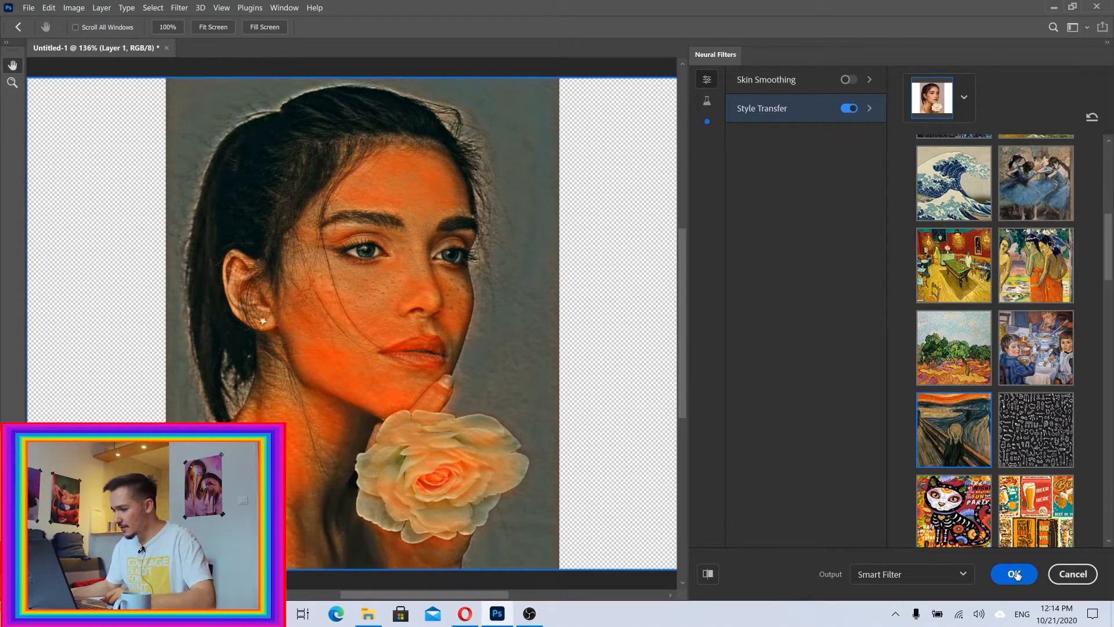
{"action": "left_click_drag", "start_coordinate": [1108, 254], "coordinate": [1104, 507]}
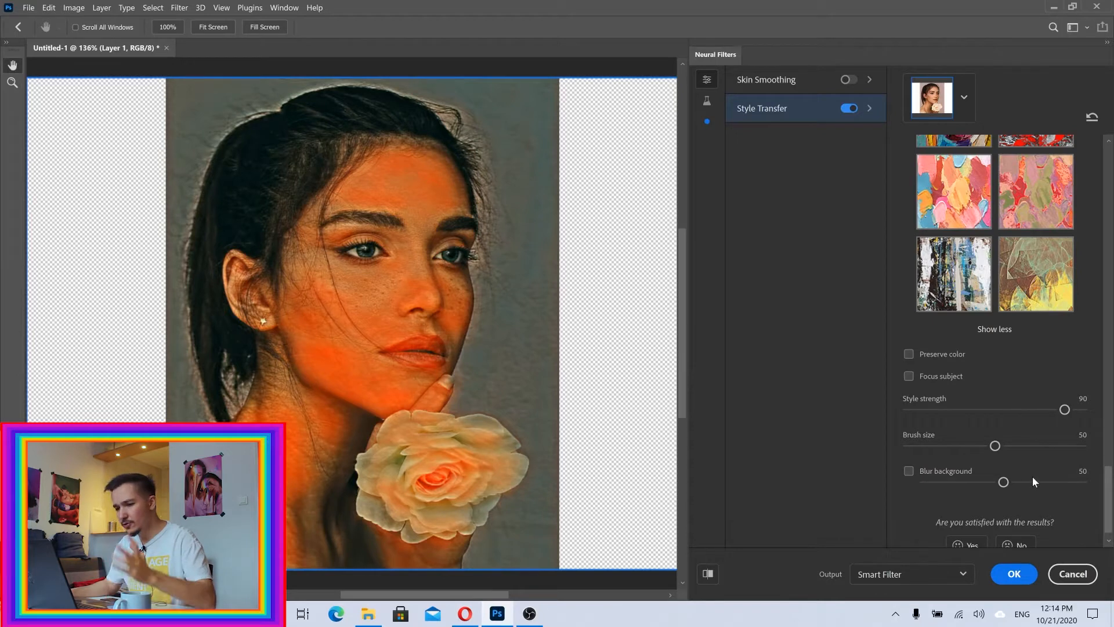
{"action": "left_click", "coordinate": [1014, 575]}
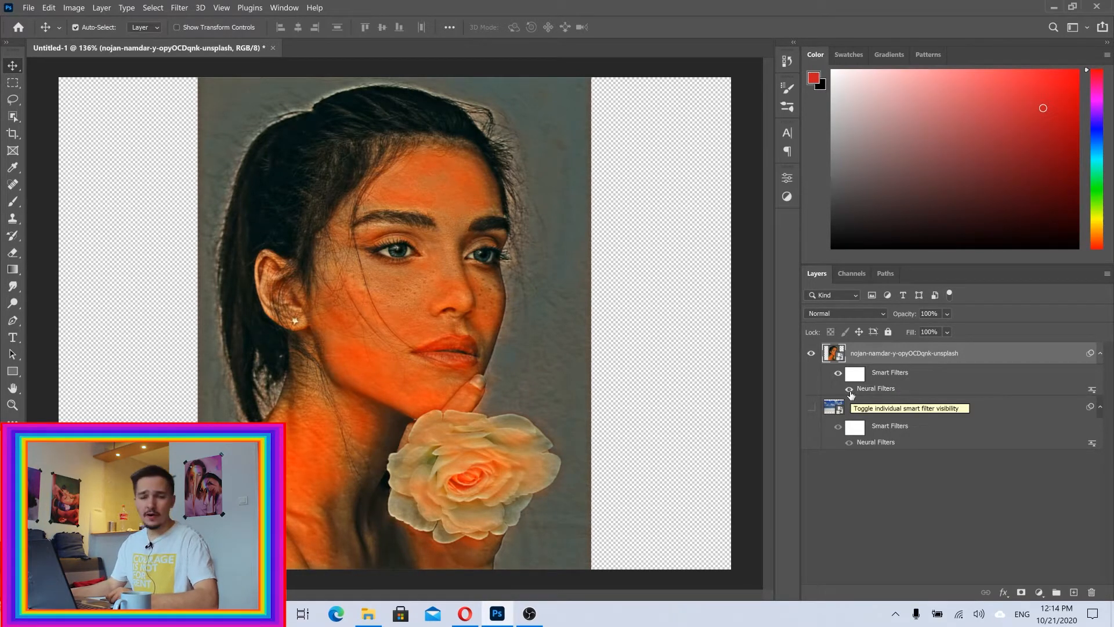
Step: Reopen the portrait layer's Neural Filters settings and close them without applying changes
{"action": "double_click", "coordinate": [881, 389]}
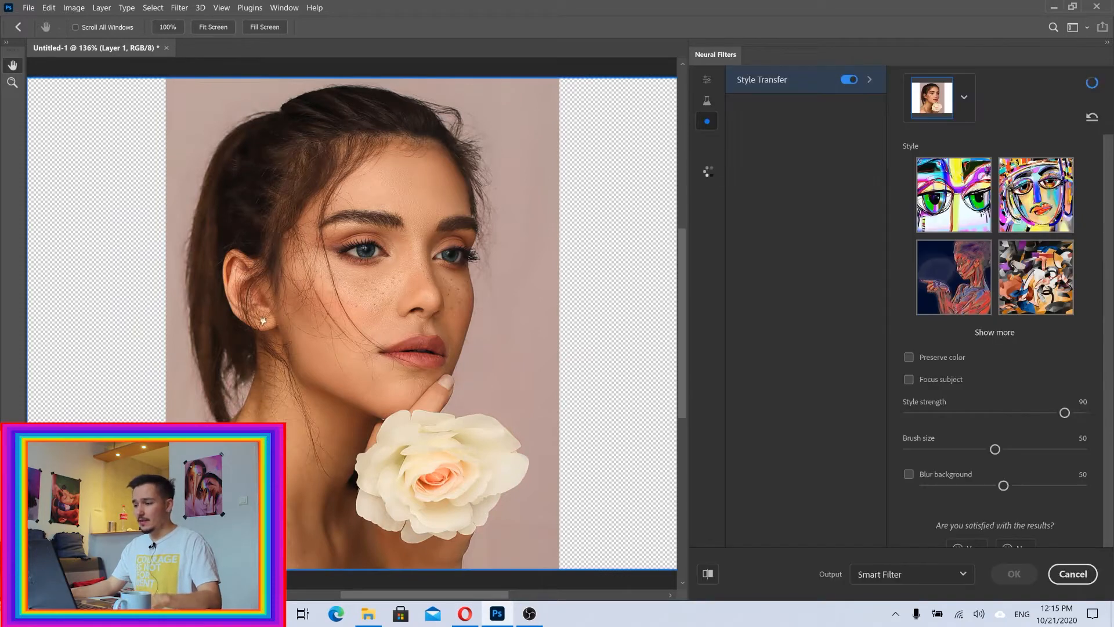
{"action": "left_click", "coordinate": [1065, 573]}
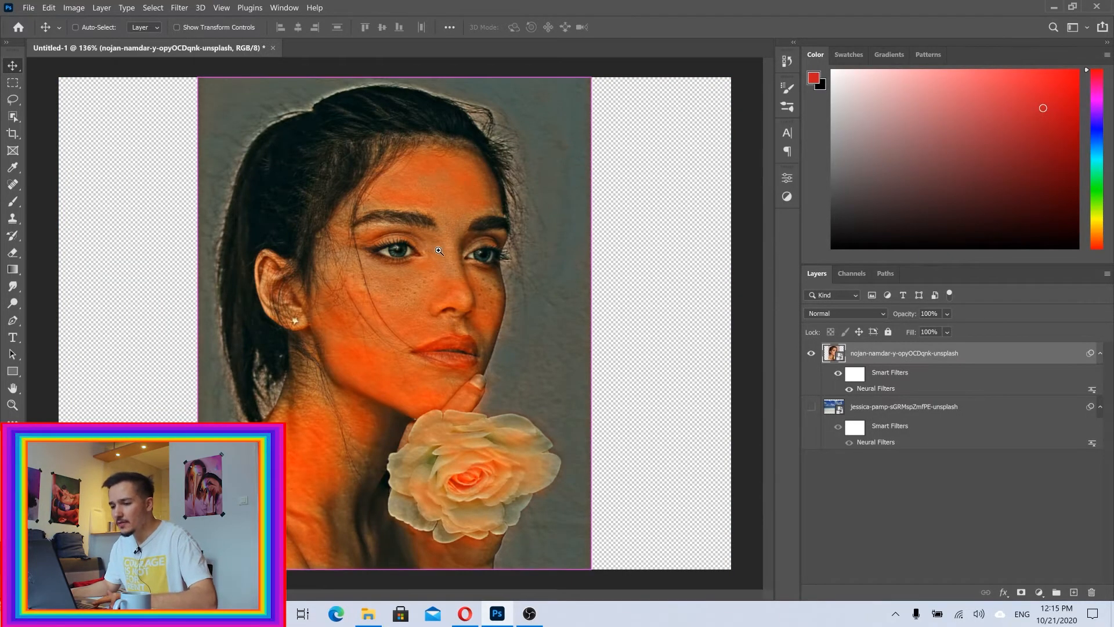
Step: Examine the stylized face, lips and flower up close, then return to a view of the whole portrait
{"action": "key", "text": "ctrl+space"}
{"action": "left_click_drag", "start_coordinate": [422, 245], "coordinate": [465, 255]}
{"action": "scroll", "coordinate": [466, 255], "scroll_direction": "down", "scroll_amount": 3}
{"action": "scroll", "coordinate": [465, 251], "scroll_direction": "down", "scroll_amount": 5}
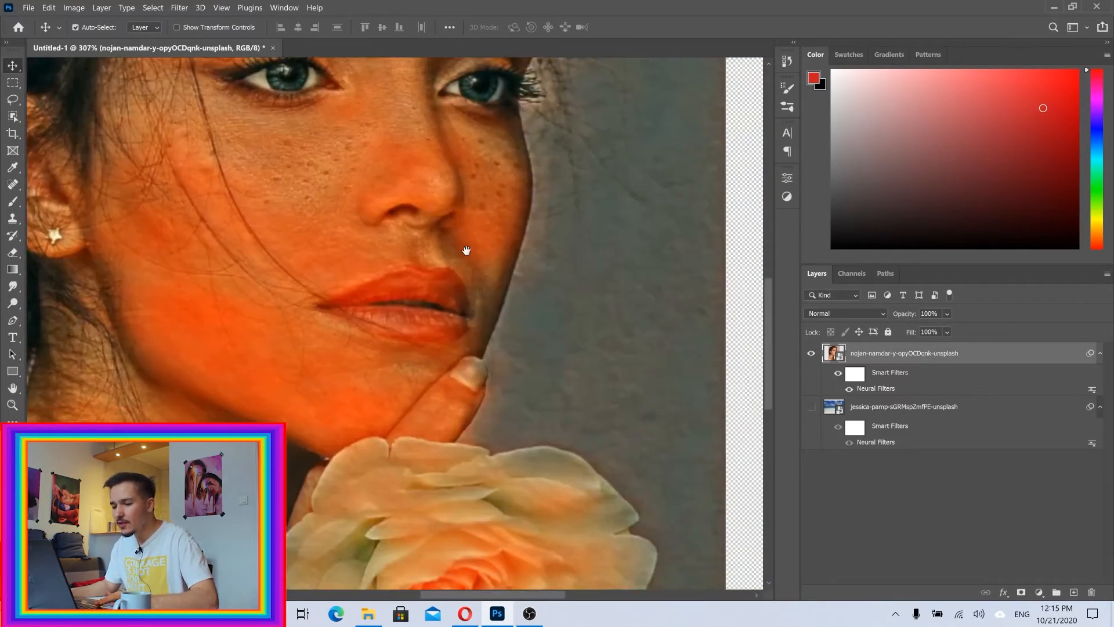
{"action": "left_click_drag", "start_coordinate": [470, 414], "coordinate": [458, 268]}
{"action": "key", "text": "ctrl+space"}
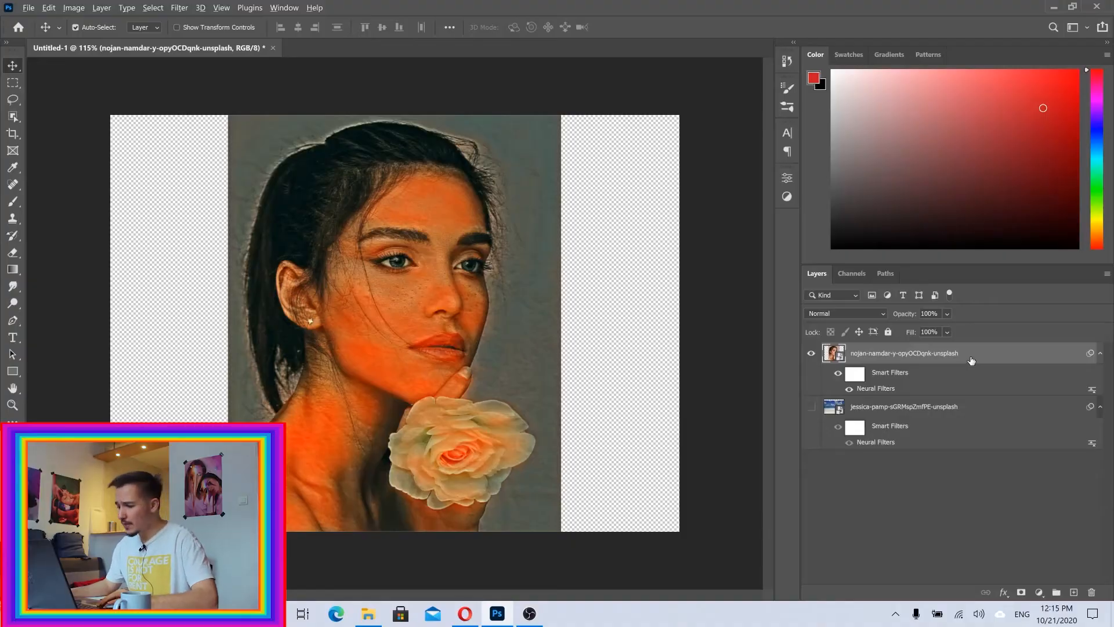
Step: Duplicate the portrait layer beneath the original, delete the copy's smart filters, and compare the stylized layer against it
{"action": "left_click_drag", "start_coordinate": [963, 354], "coordinate": [975, 396]}
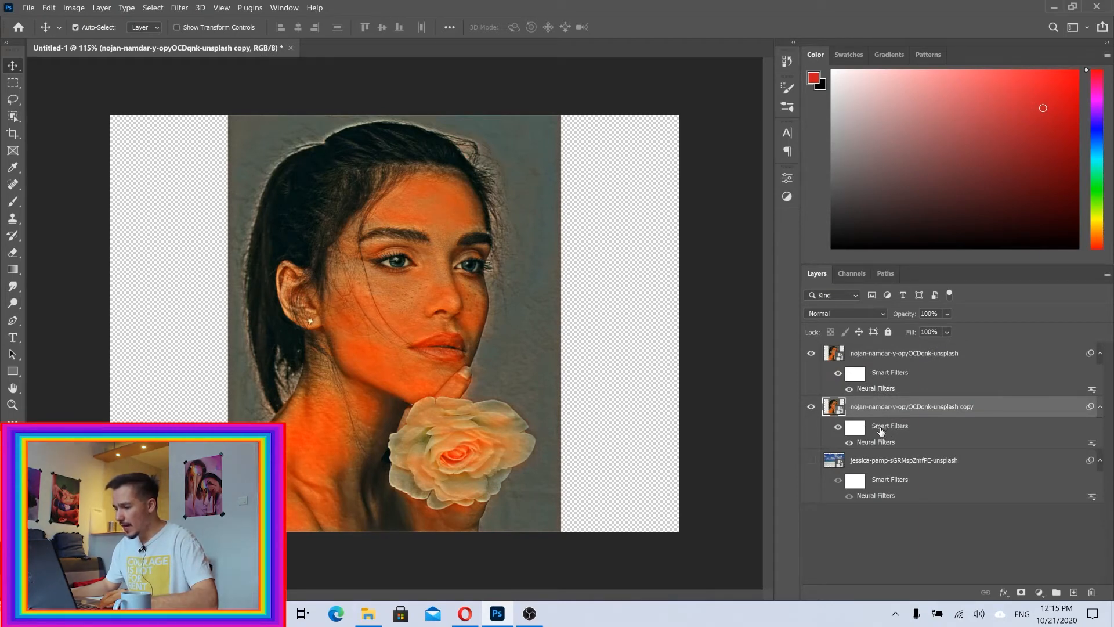
{"action": "left_click_drag", "start_coordinate": [885, 430], "coordinate": [1092, 592]}
{"action": "left_click", "coordinate": [812, 353]}
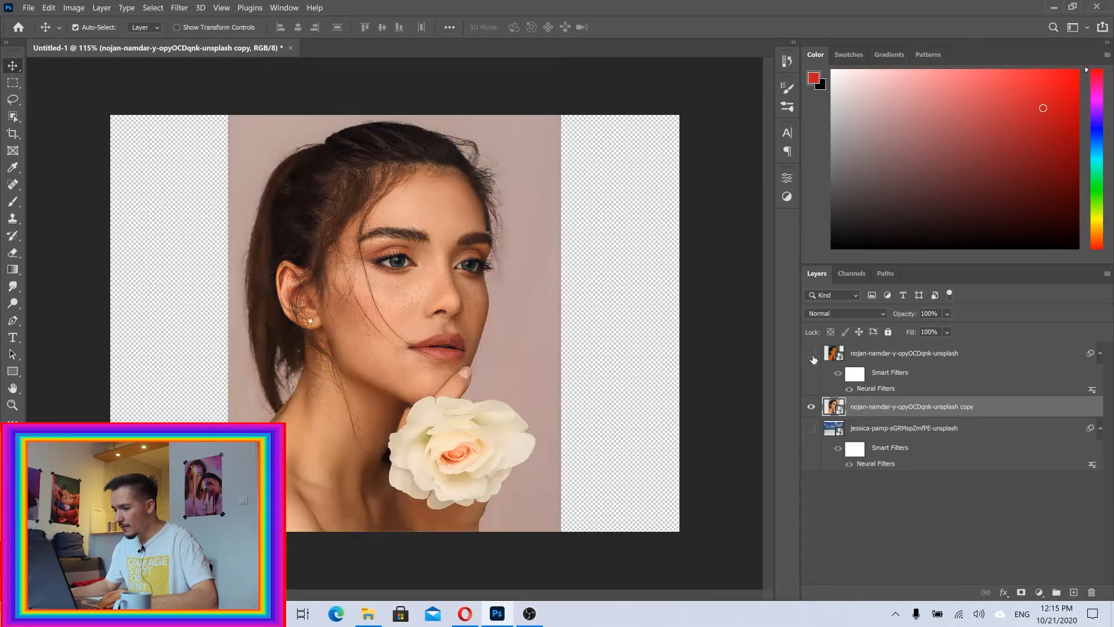
{"action": "left_click", "coordinate": [812, 353]}
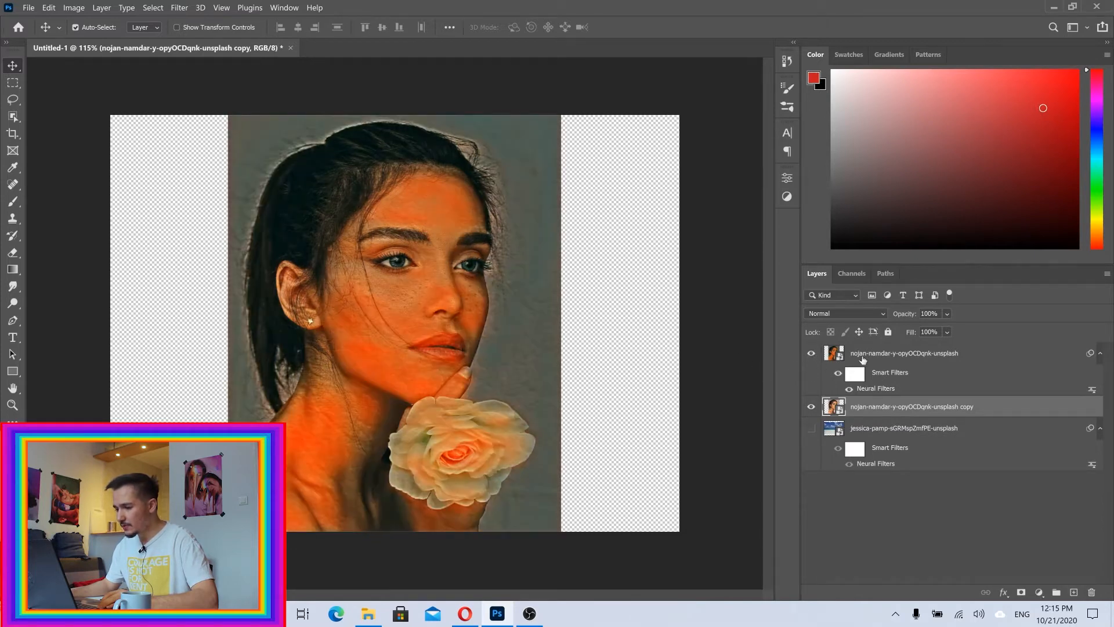
Step: Preview blend modes such as Hue on the upper, stylized portrait layer
{"action": "left_click", "coordinate": [862, 357]}
{"action": "left_click", "coordinate": [827, 314]}
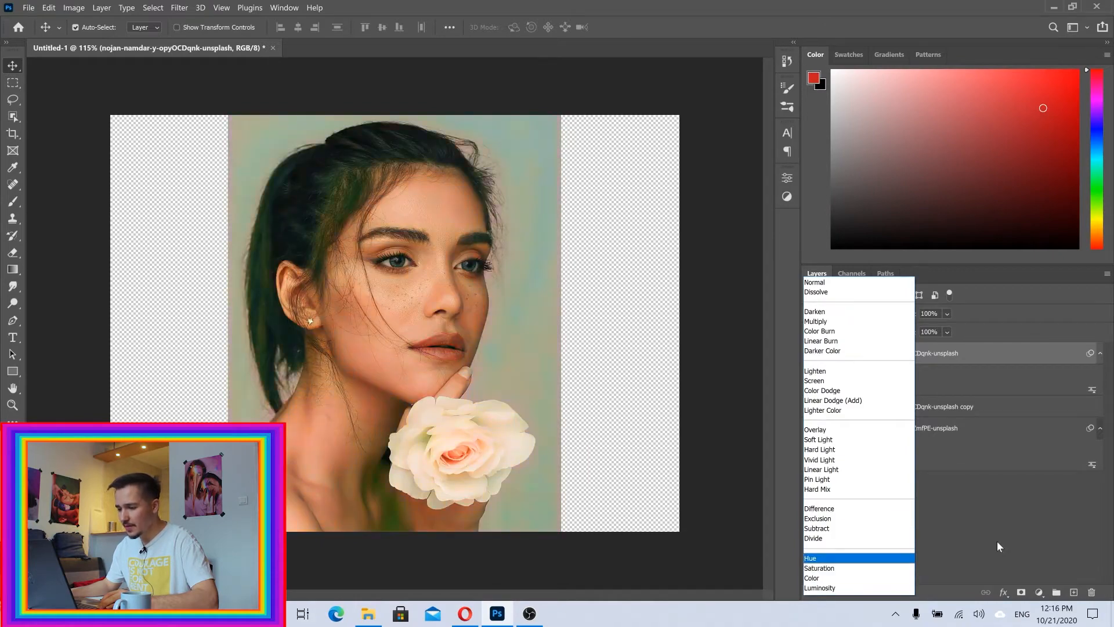
{"action": "key", "text": "Escape"}
Step: Edit the upper portrait layer's neural filter and replace its style with the green and teal swirling paint preset
{"action": "double_click", "coordinate": [856, 389]}
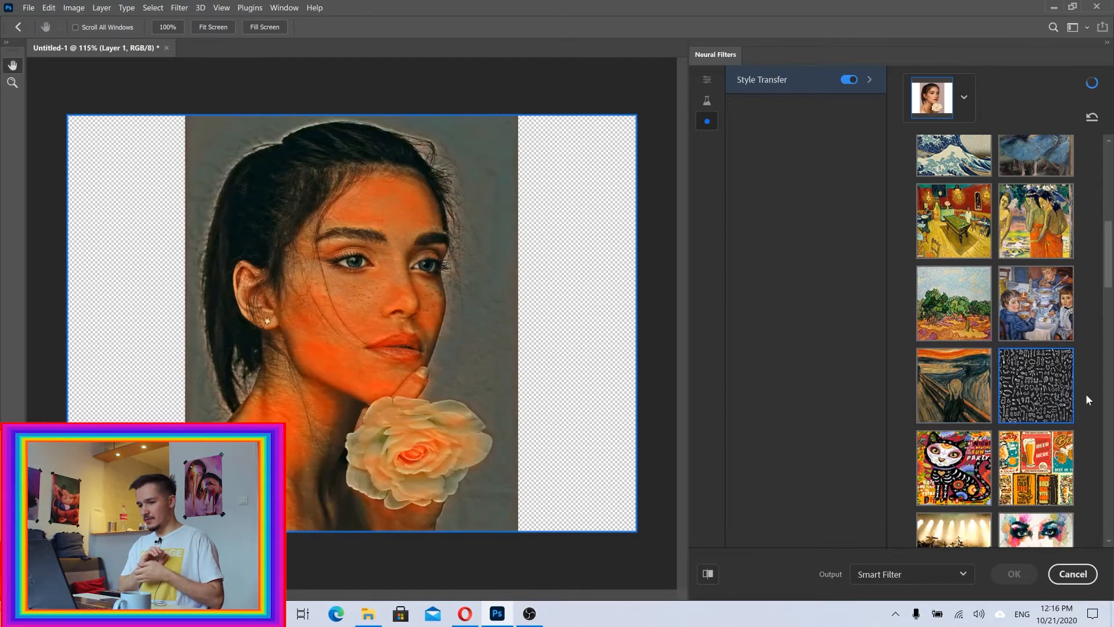
{"action": "scroll", "coordinate": [960, 378], "scroll_direction": "down", "scroll_amount": 4}
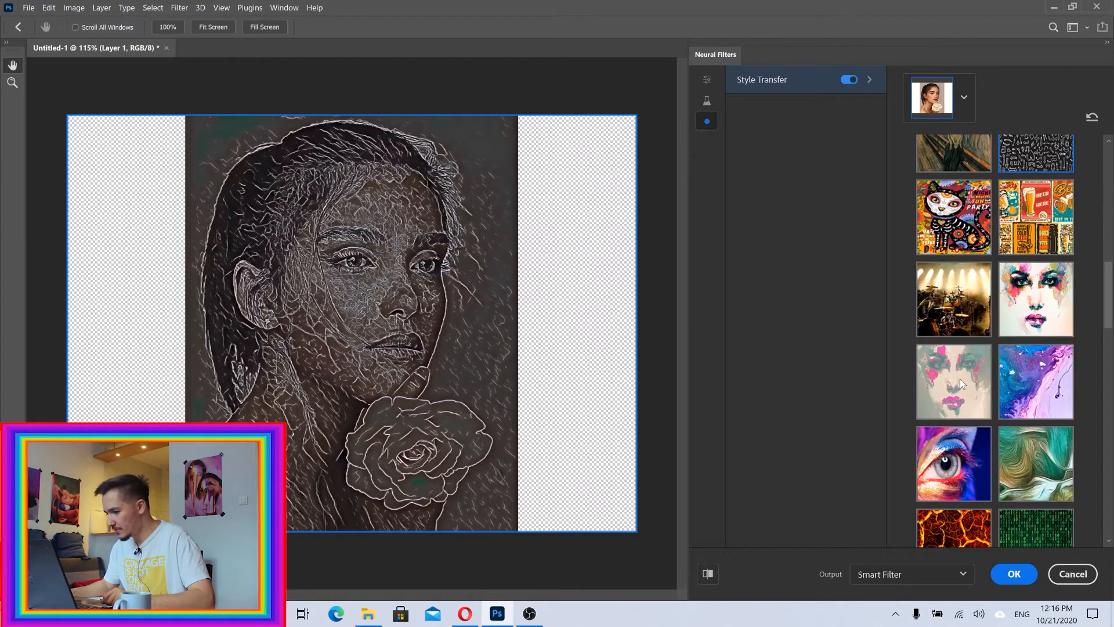
{"action": "left_click", "coordinate": [960, 379]}
{"action": "scroll", "coordinate": [1110, 338], "scroll_direction": "down", "scroll_amount": 3}
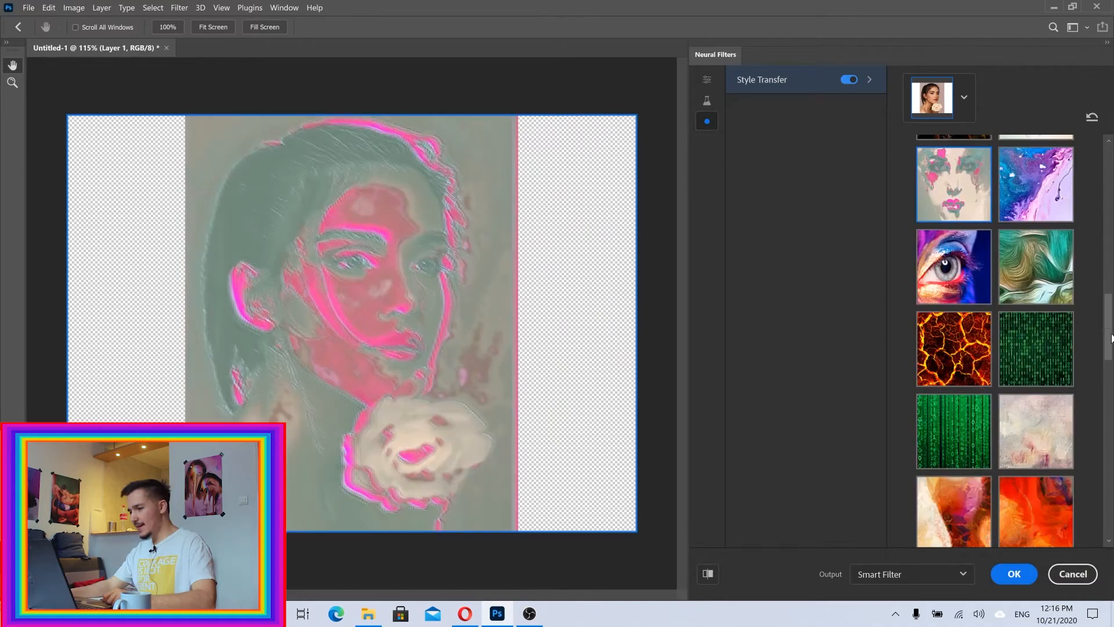
{"action": "left_click", "coordinate": [1041, 277]}
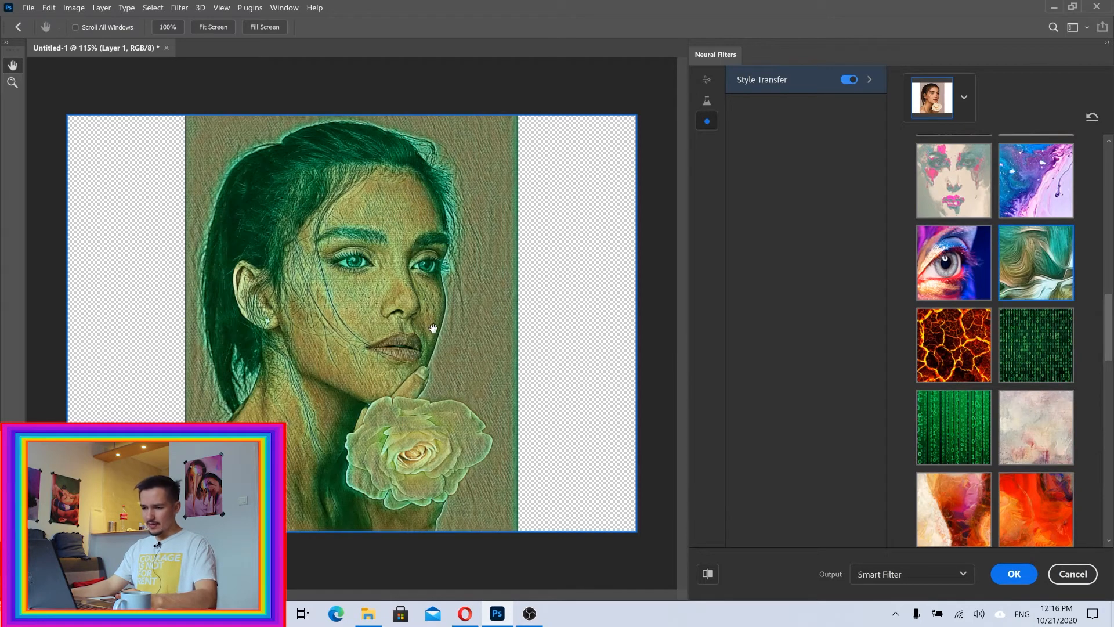
{"action": "left_click", "coordinate": [1011, 571]}
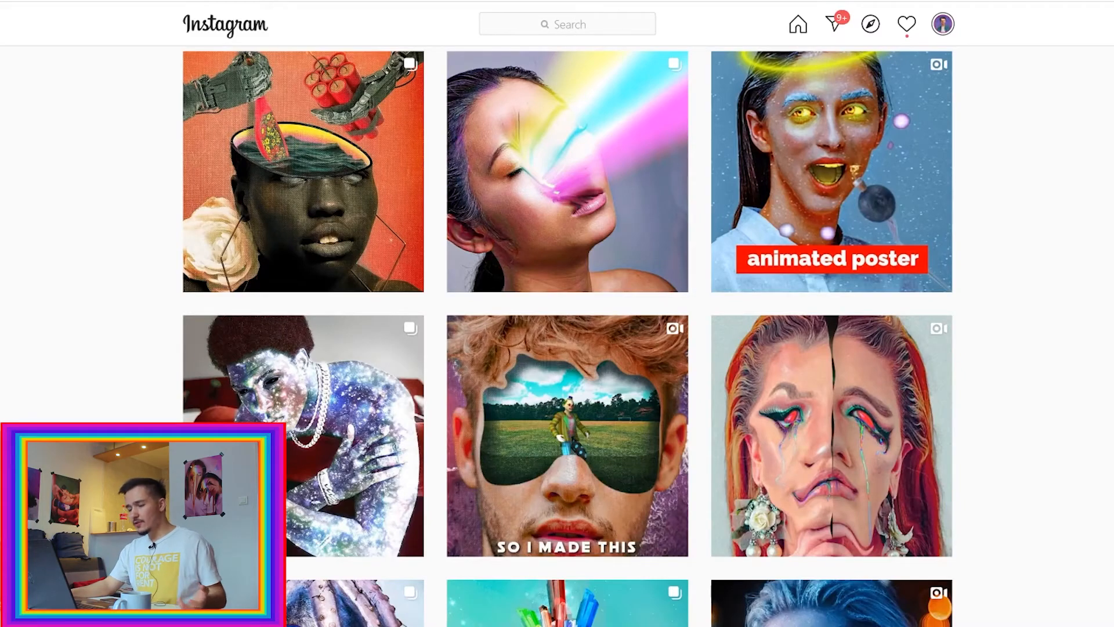
Step: Browse the collage artworks on the Instagram profile and open one of the posts
{"action": "scroll", "coordinate": [567, 337], "scroll_direction": "up", "scroll_amount": 20}
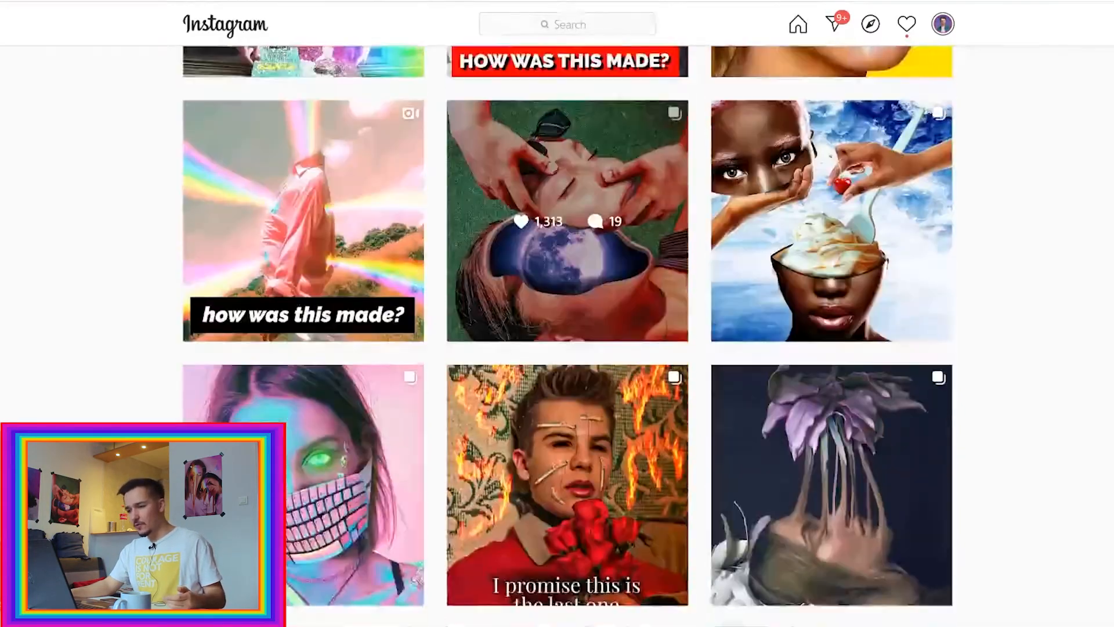
{"action": "scroll", "coordinate": [567, 337], "scroll_direction": "up", "scroll_amount": 1}
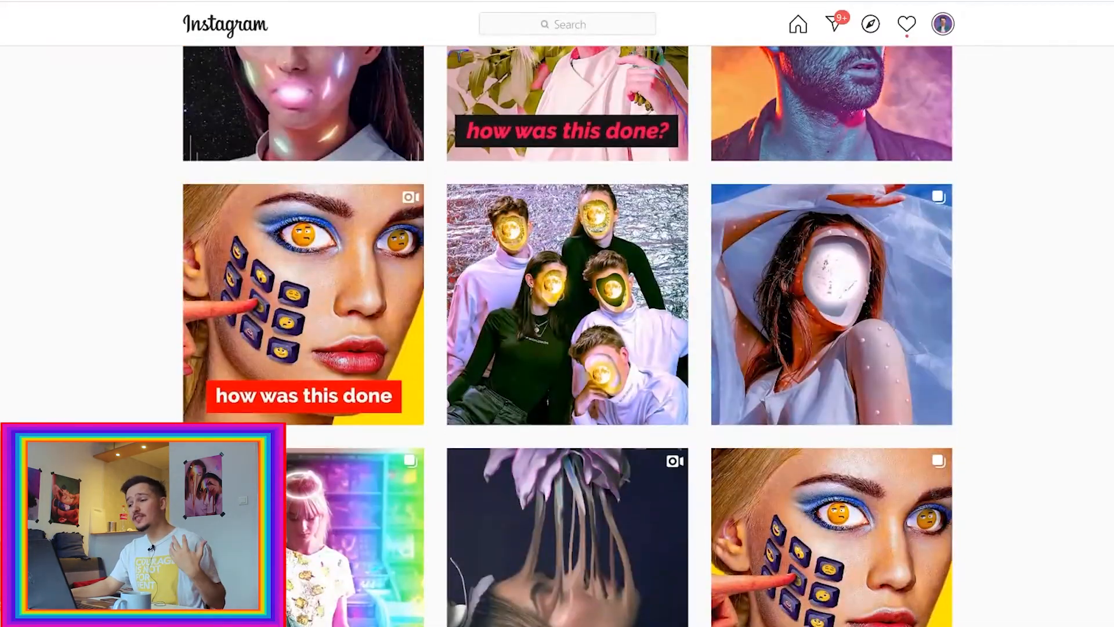
{"action": "scroll", "coordinate": [568, 337], "scroll_direction": "up", "scroll_amount": 15}
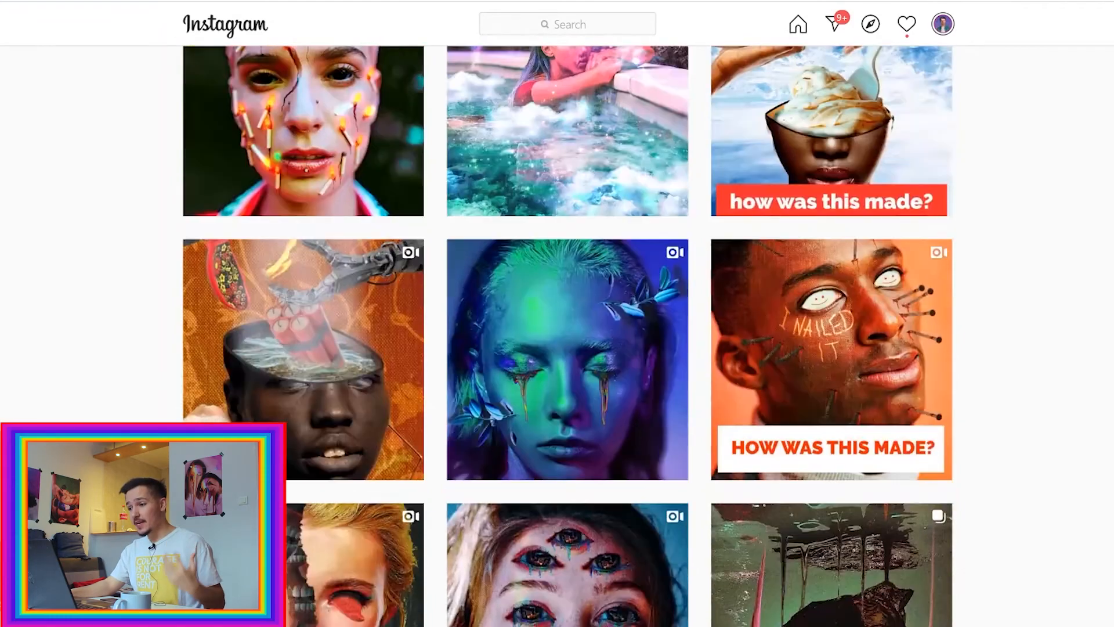
{"action": "scroll", "coordinate": [1069, 435], "scroll_direction": "up", "scroll_amount": 15}
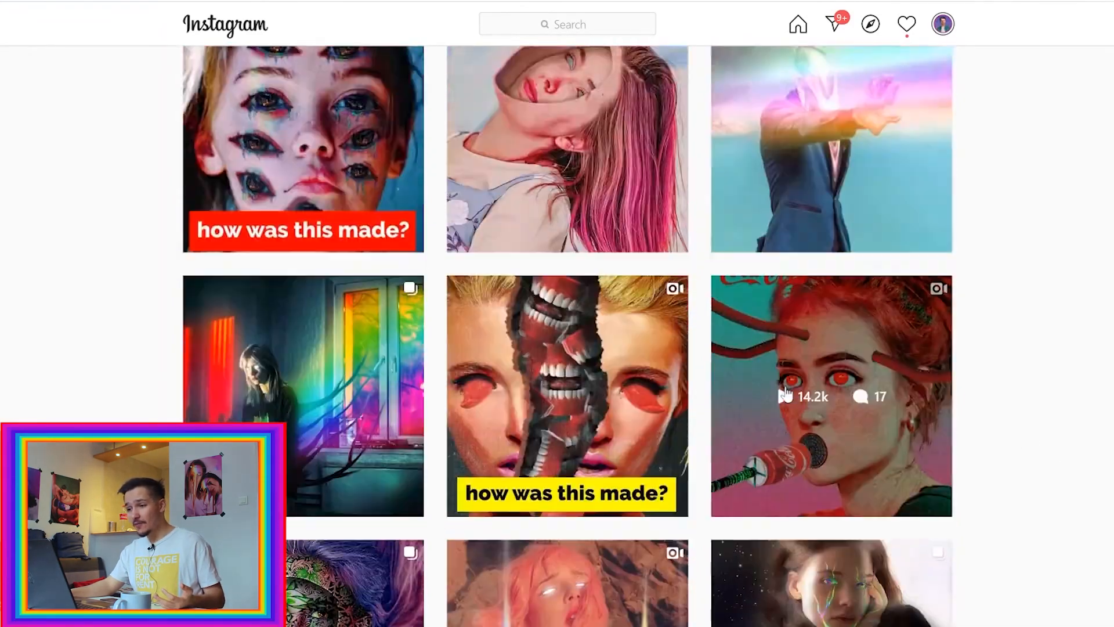
{"action": "scroll", "coordinate": [786, 394], "scroll_direction": "up", "scroll_amount": 3}
{"action": "left_click", "coordinate": [517, 360]}
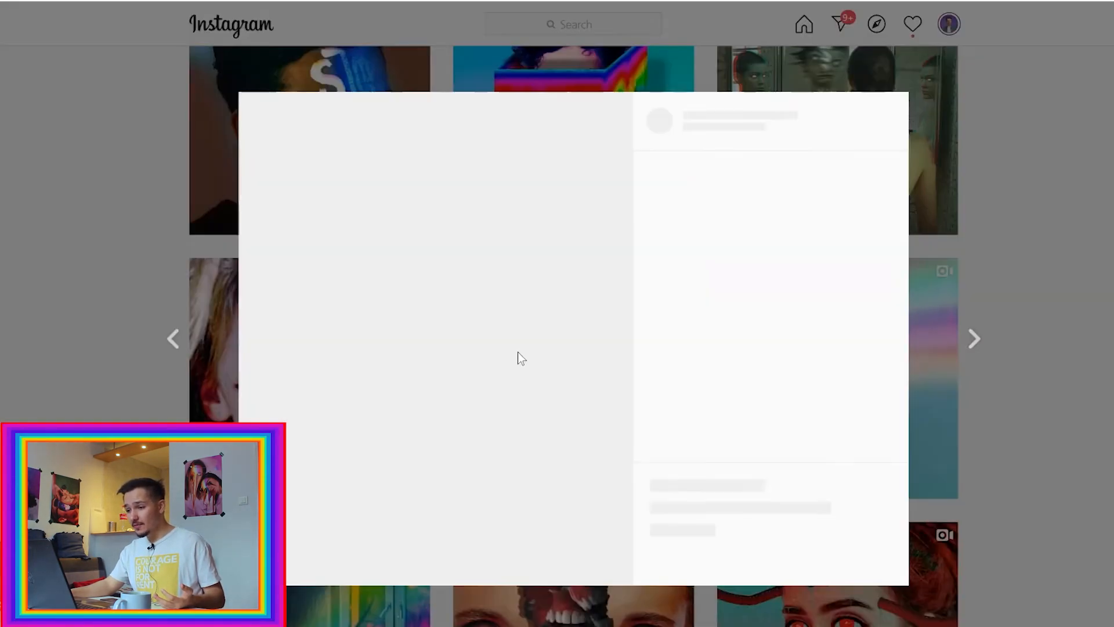